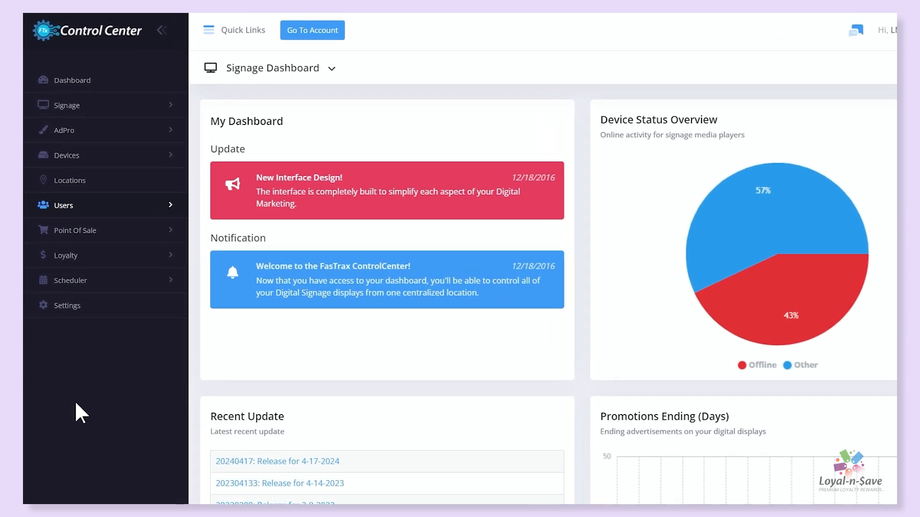
Start a new record in the LNS Employees list and view the Employee Level for EIP choices.
click(171, 207)
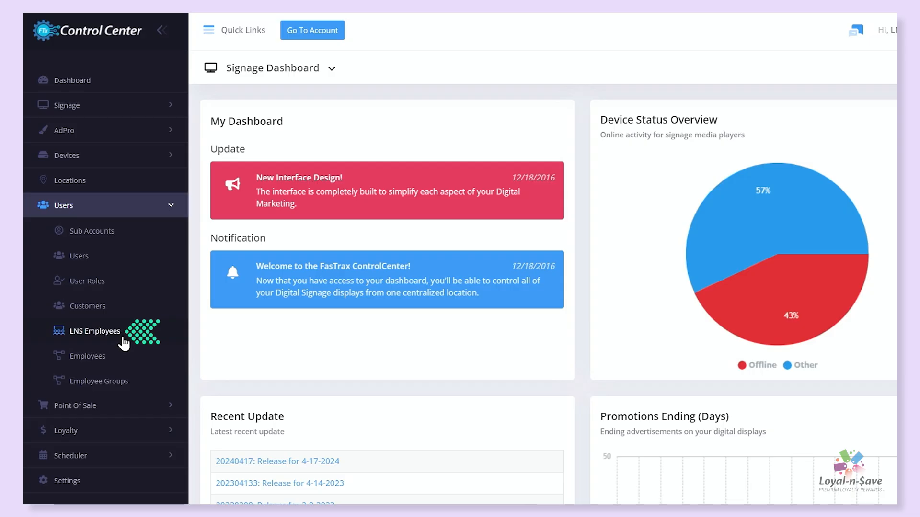
click(122, 338)
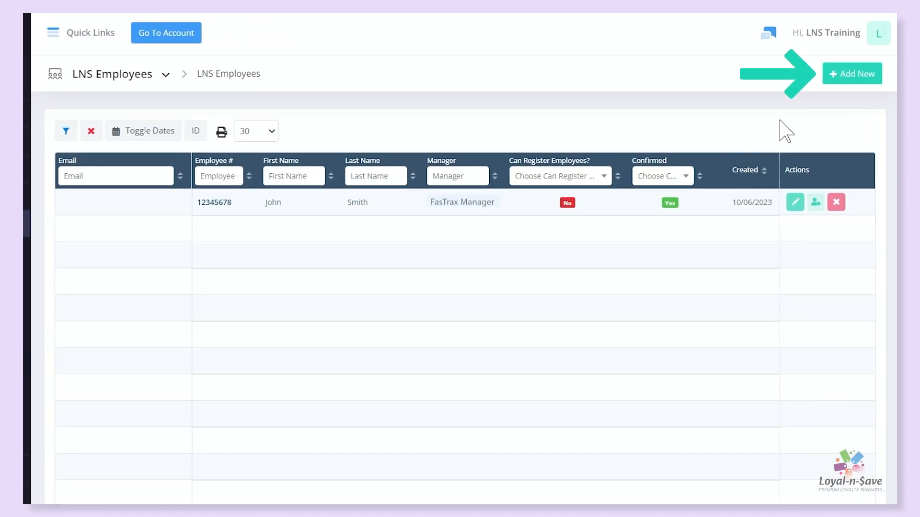
click(856, 75)
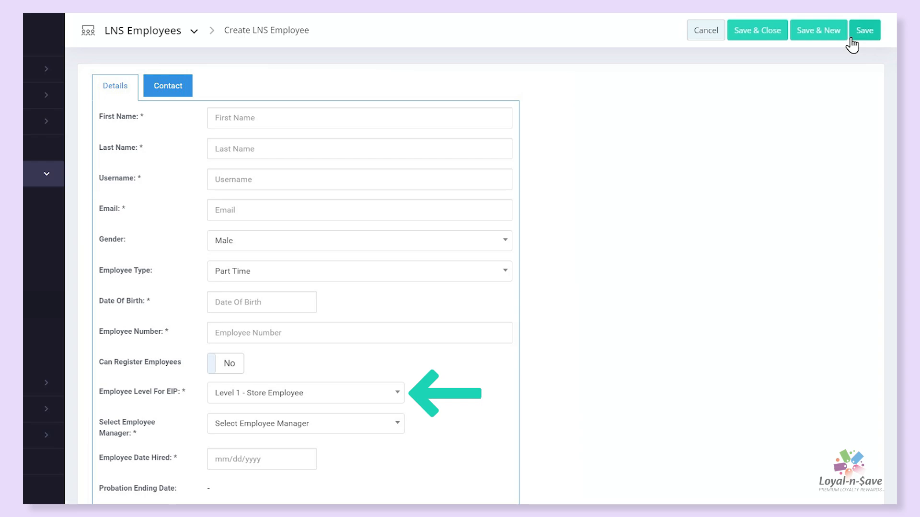
click(401, 394)
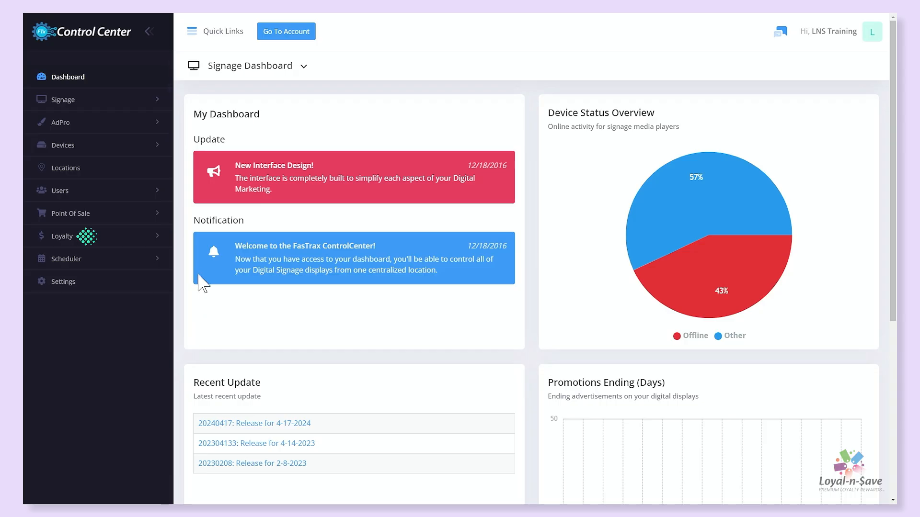
Open the matching customer's record from the loyalty Customers list, review its Customer Type choices, and leave it without saving.
click(158, 238)
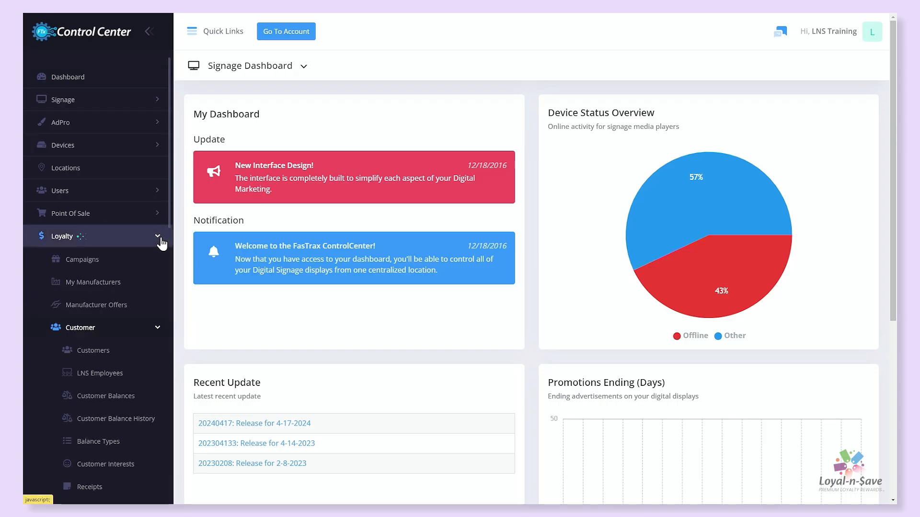
click(141, 330)
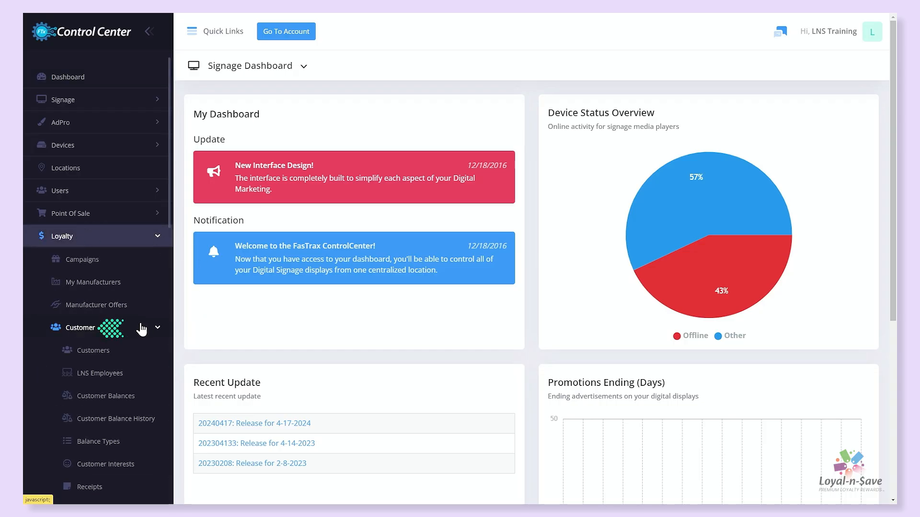
click(108, 352)
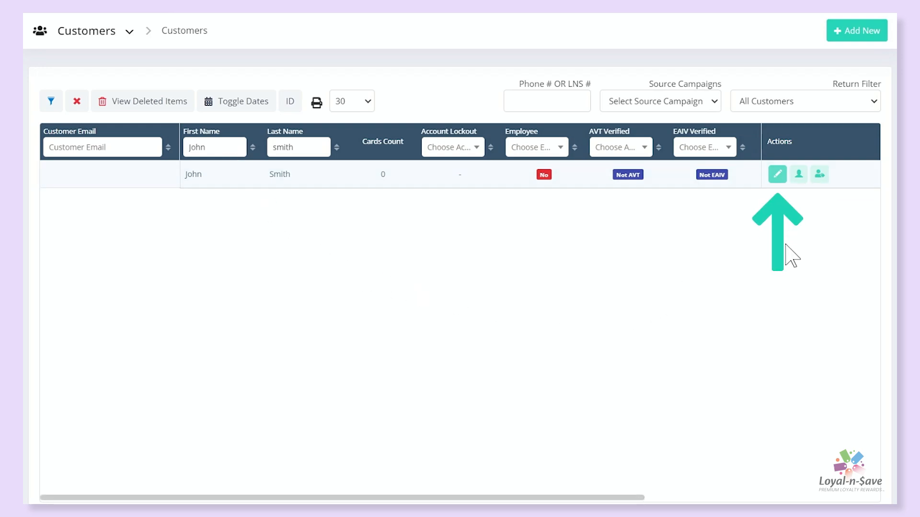
click(777, 180)
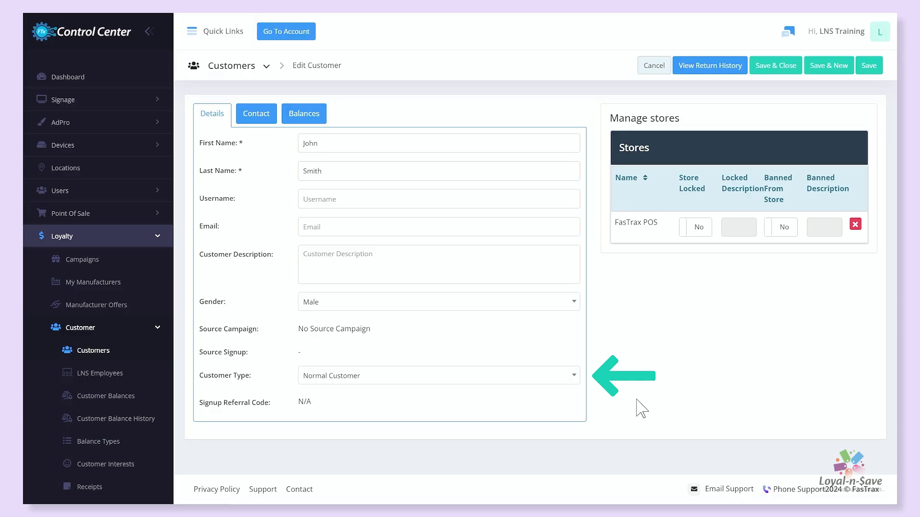
click(572, 383)
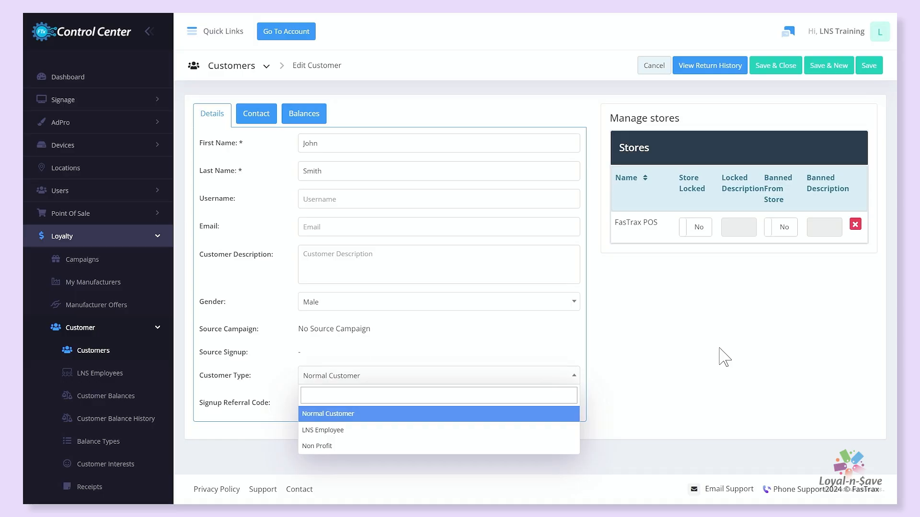
click(660, 76)
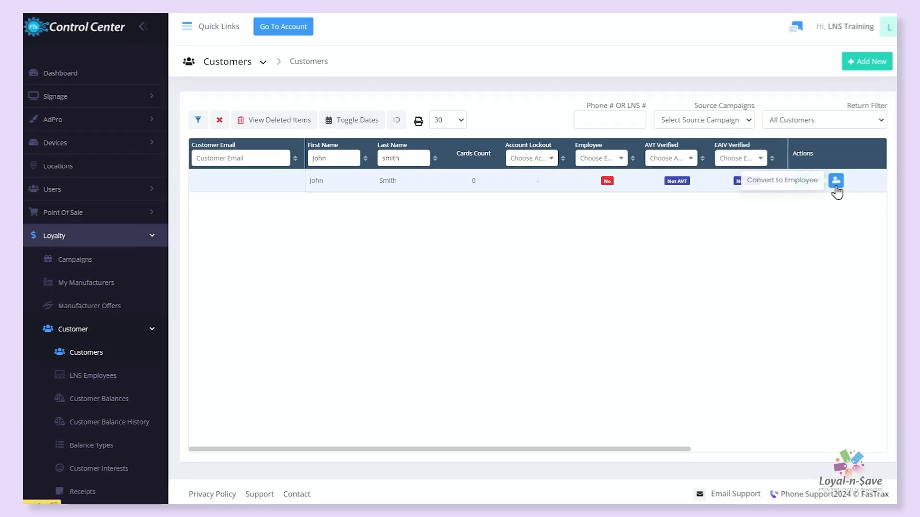
Start converting the customer to a Part Time employee, enter the employee number, and leave Can Register Employees set to No.
click(827, 184)
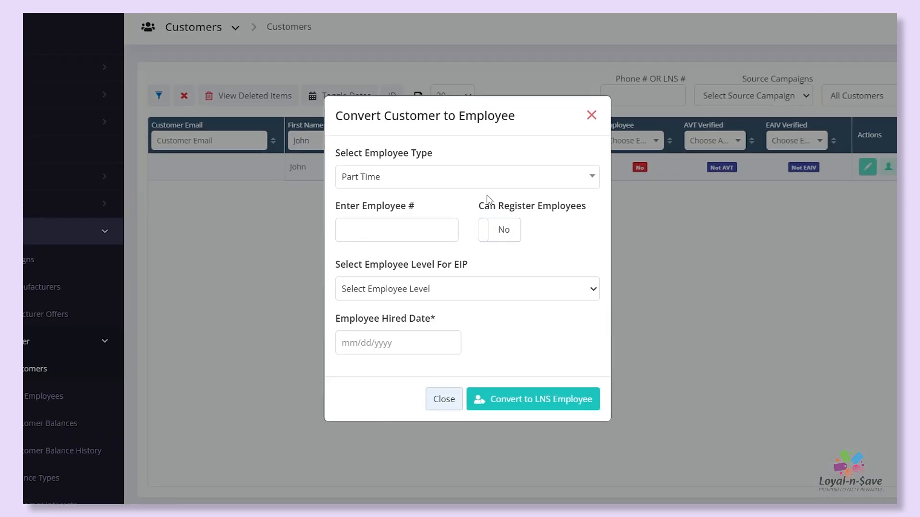
click(462, 185)
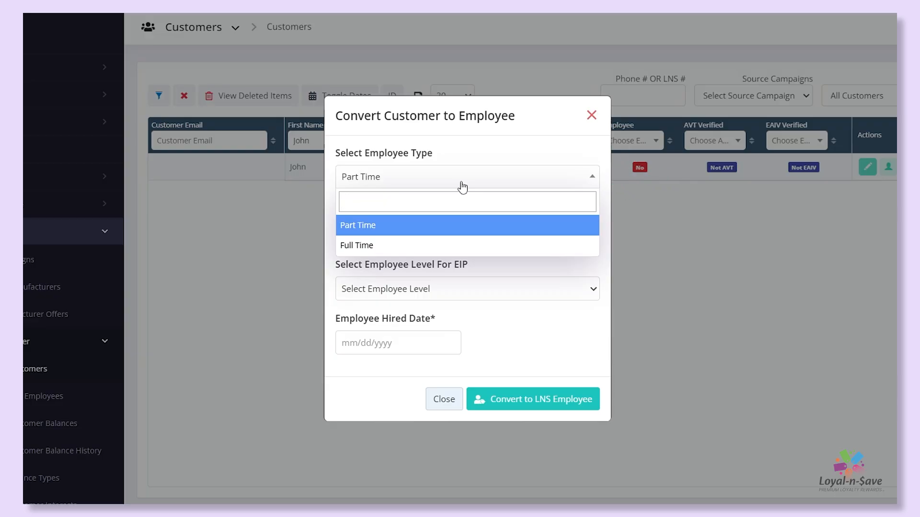
click(463, 187)
click(417, 230)
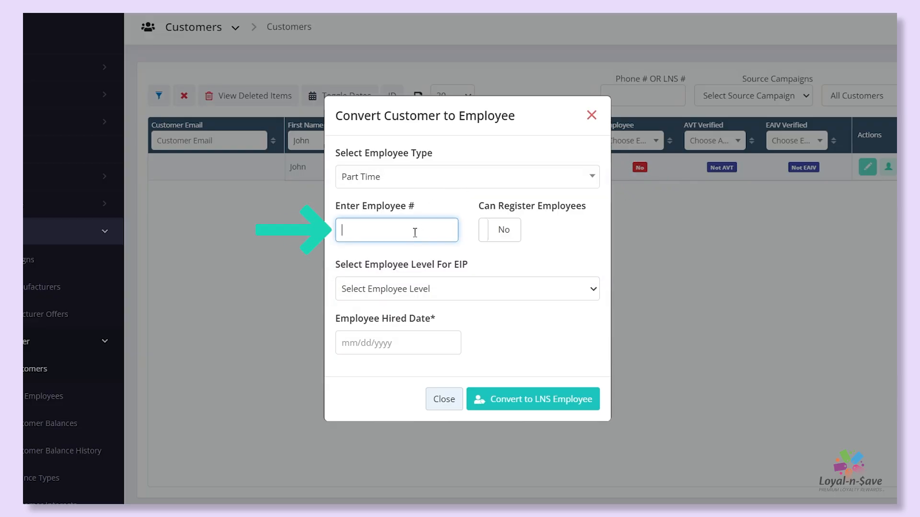
text(12345)
click(488, 236)
click(489, 236)
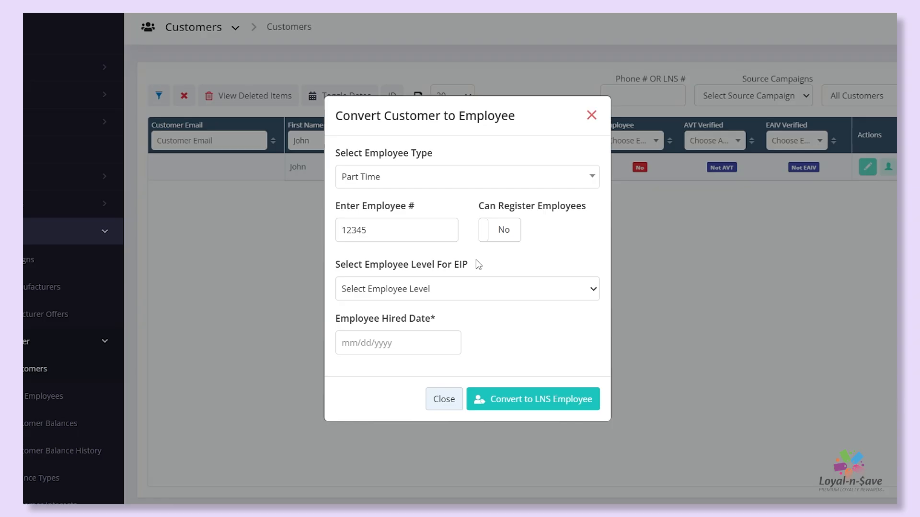
Set the employee level for EIP to Level 1 - Cashier and assign the first listed employee manager.
click(475, 294)
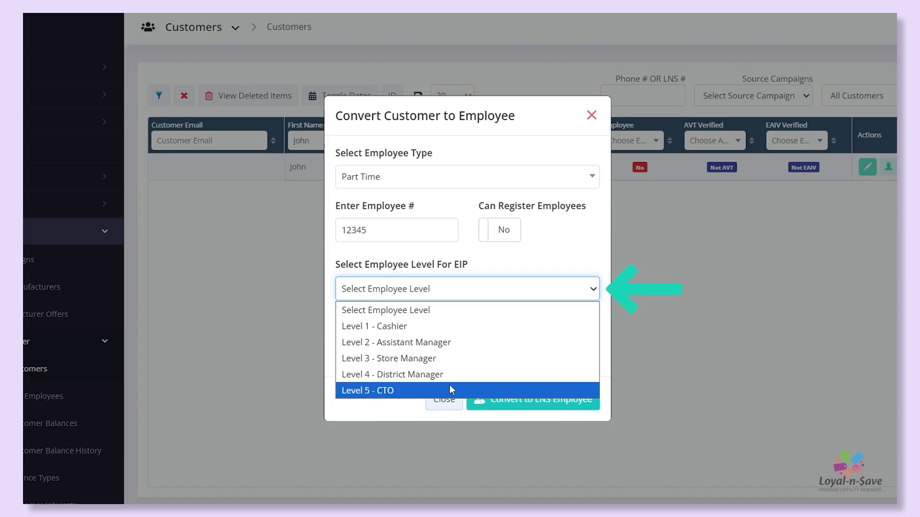
click(447, 329)
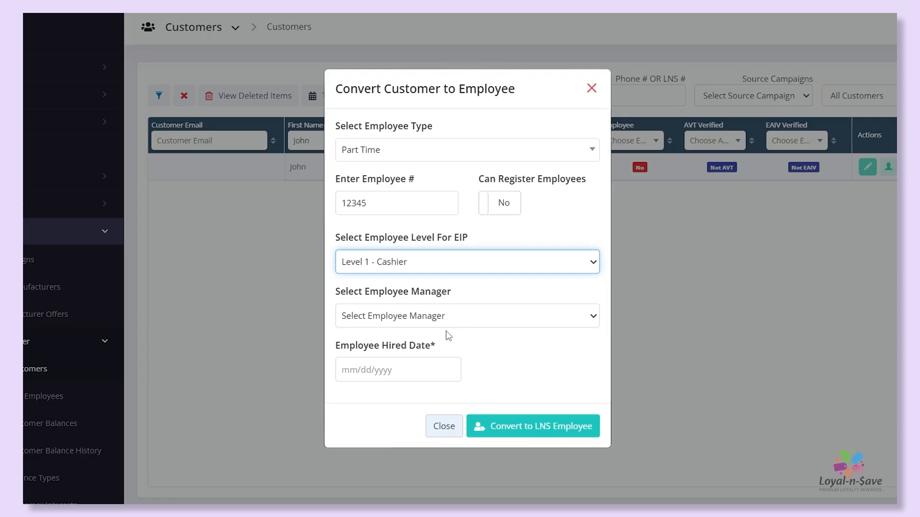
click(500, 348)
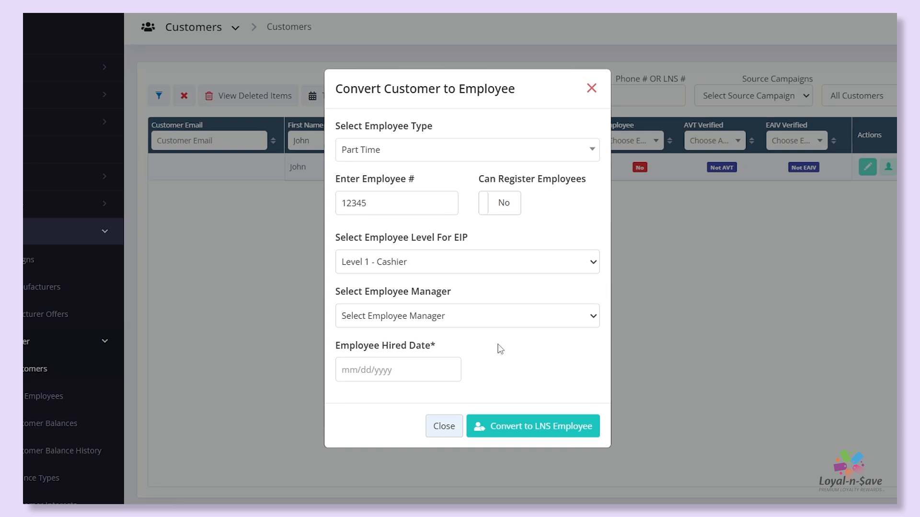
click(593, 318)
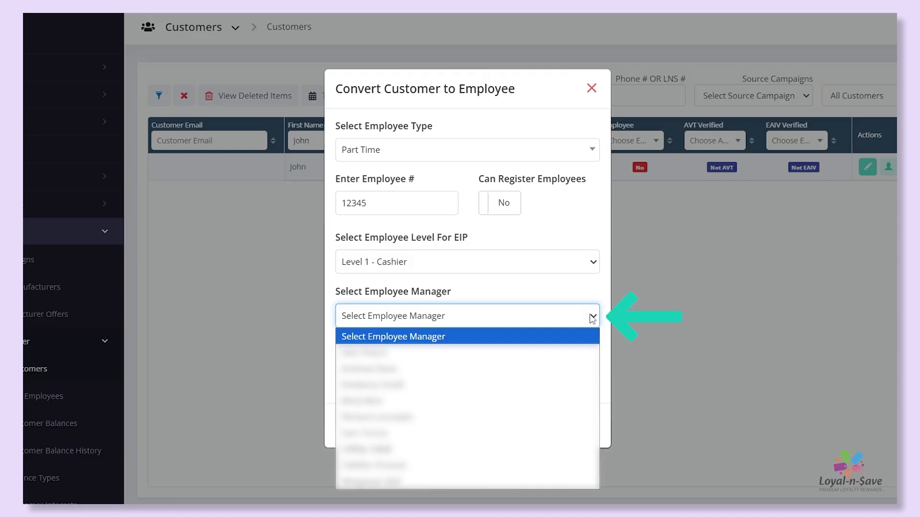
click(468, 353)
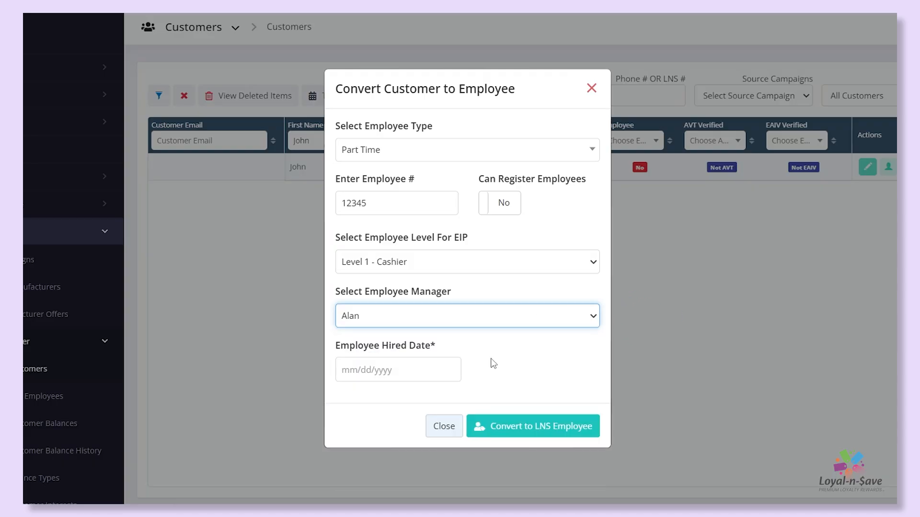
Set the employee hired date to 05/01/2025 and convert the customer to an LNS employee.
click(388, 370)
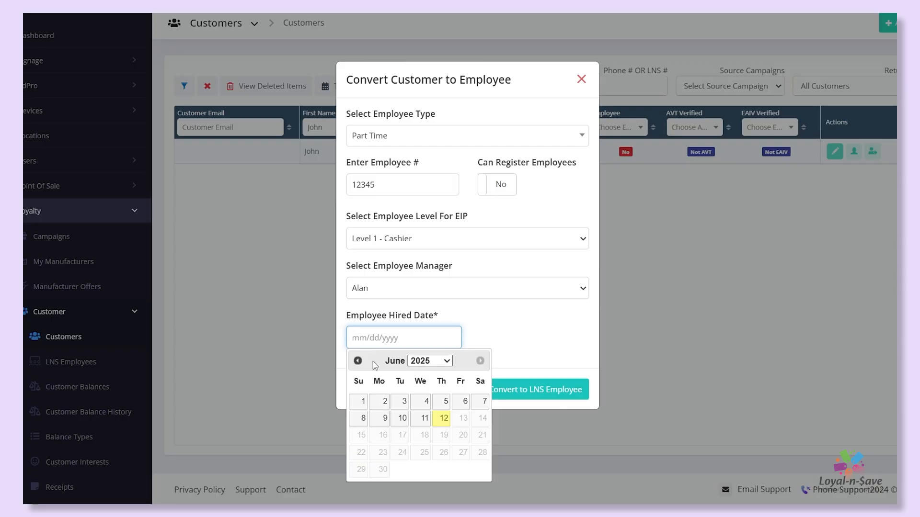
click(358, 360)
click(442, 401)
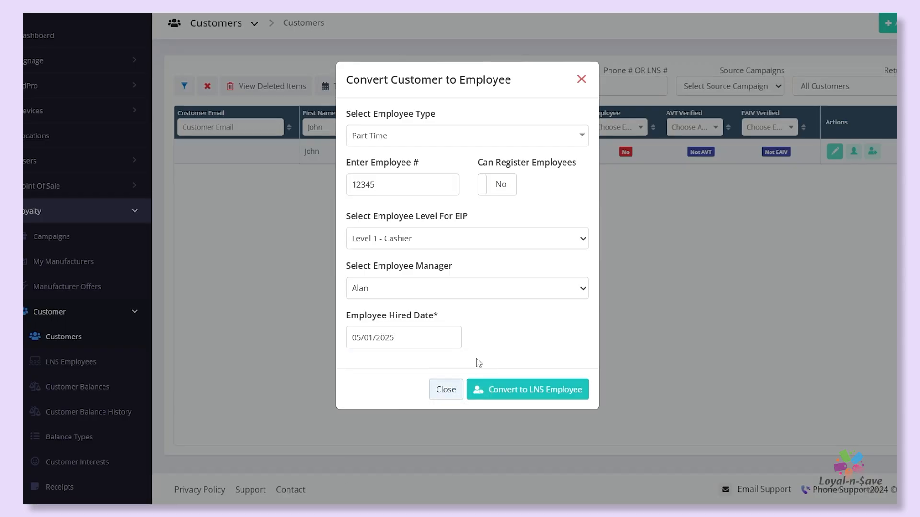
click(514, 391)
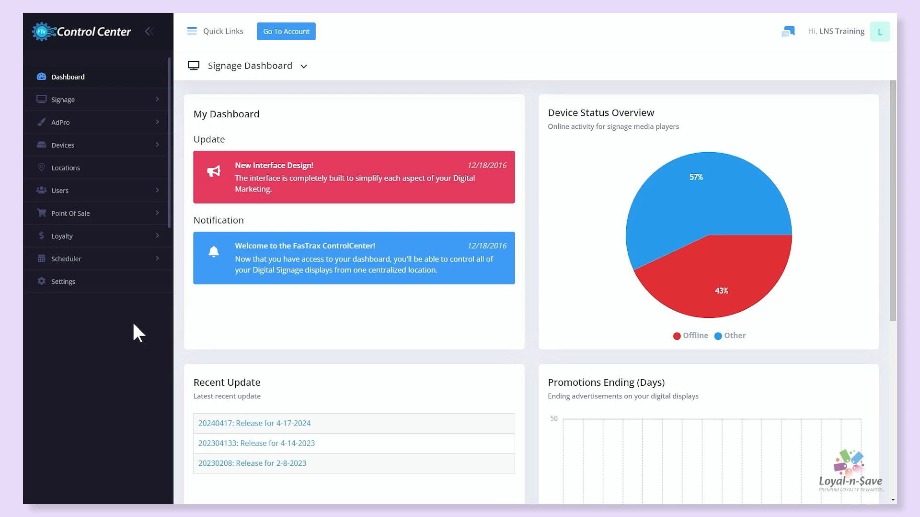
Open the matching employee's record for editing from the loyalty LNS Employees list.
click(159, 237)
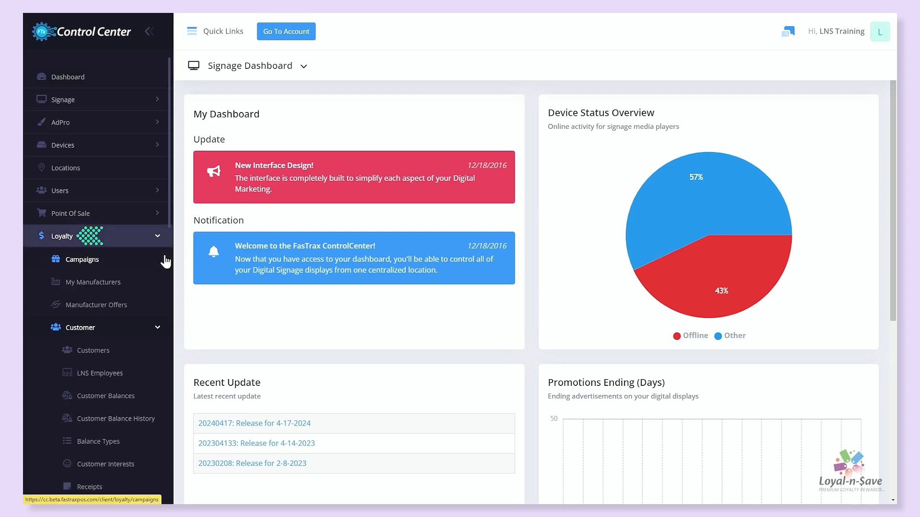
click(136, 333)
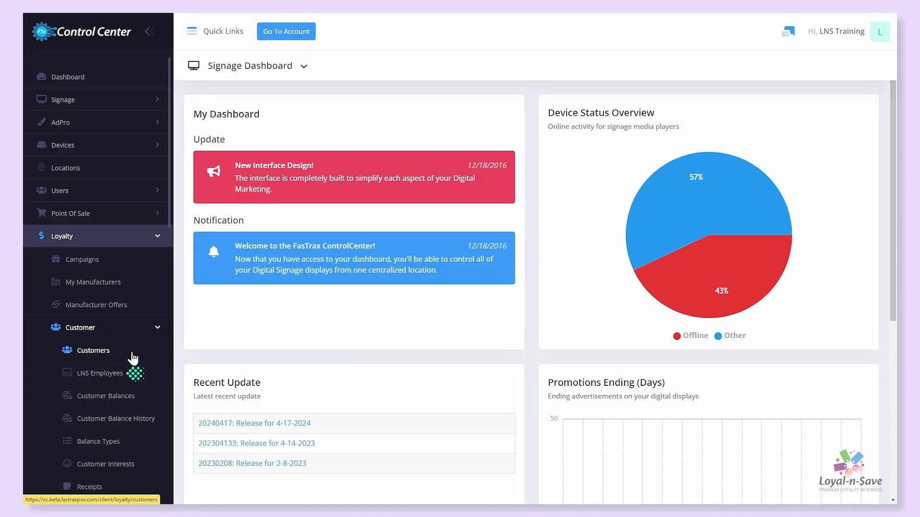
click(115, 375)
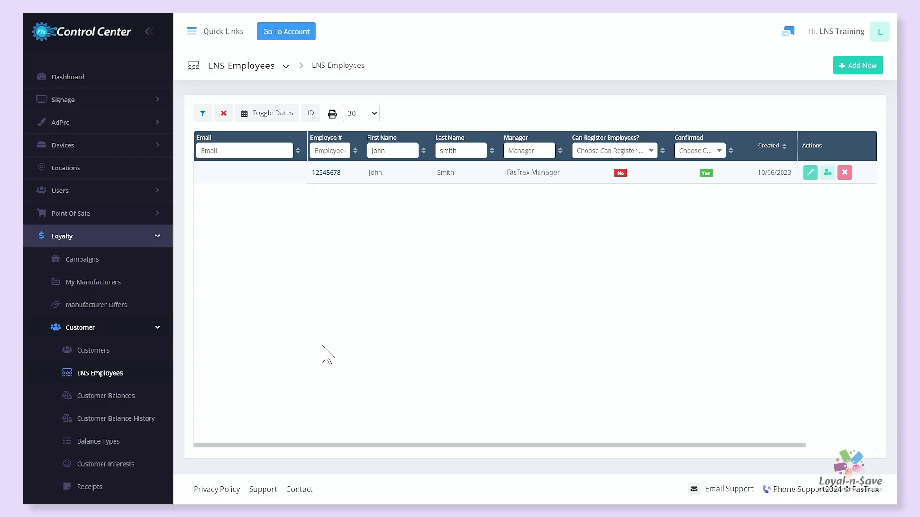
click(810, 172)
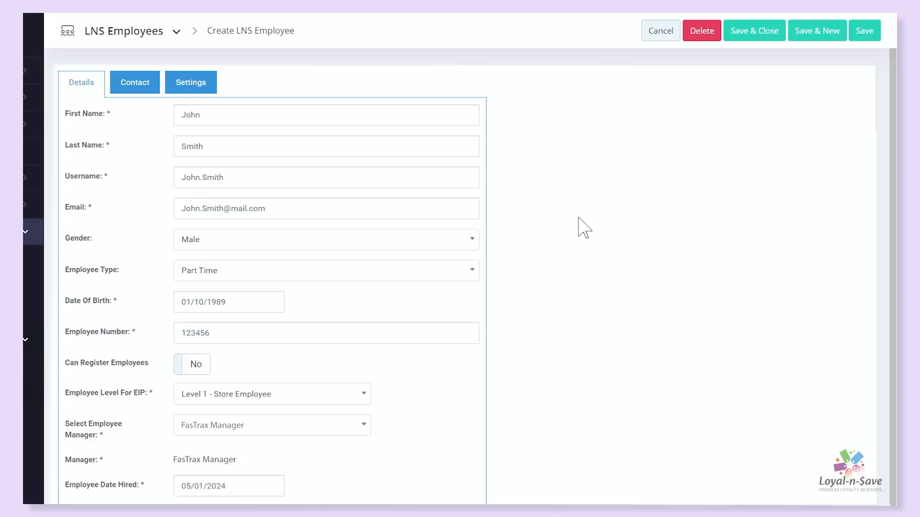
Review the Employee Type and Employee Level for EIP choices in the employee's details.
click(474, 273)
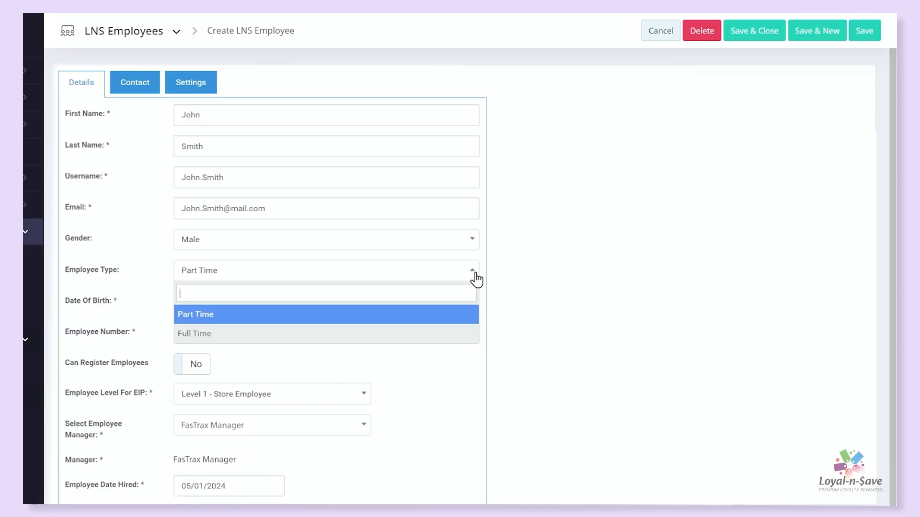
click(474, 273)
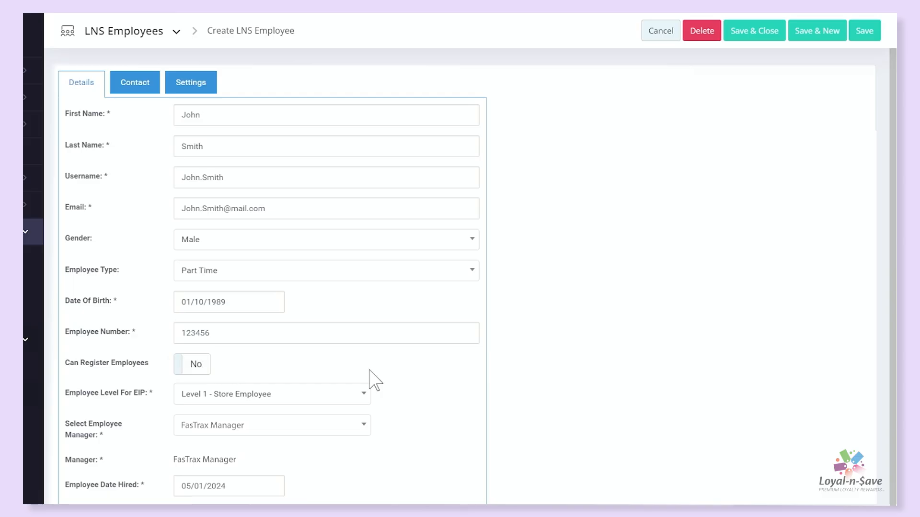
click(364, 397)
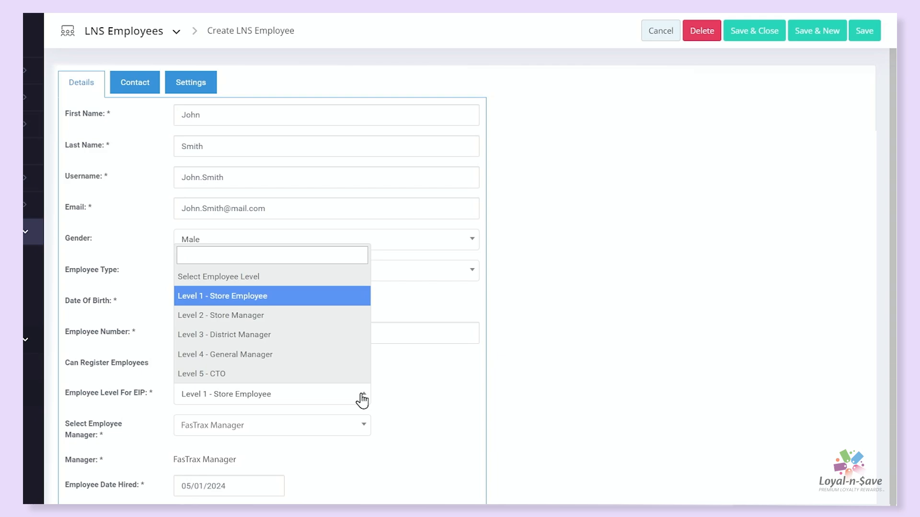
click(363, 400)
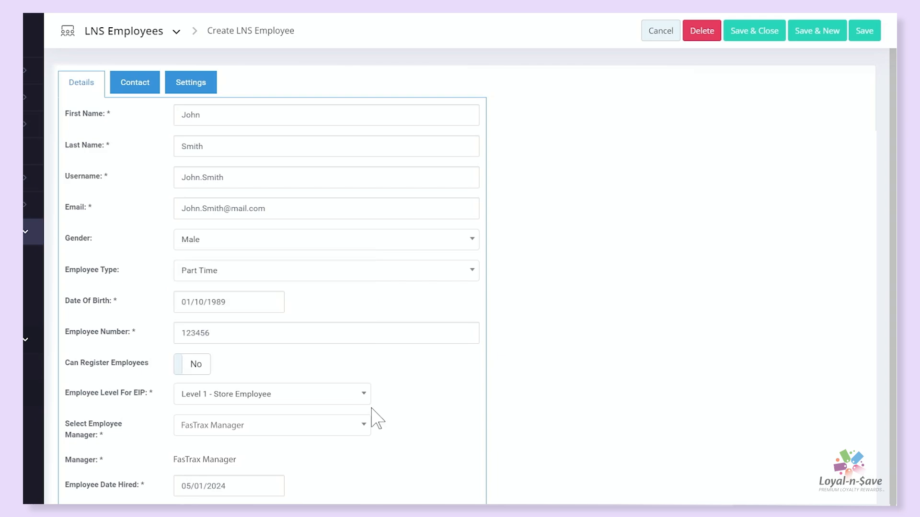
scroll(363, 426, down, 1)
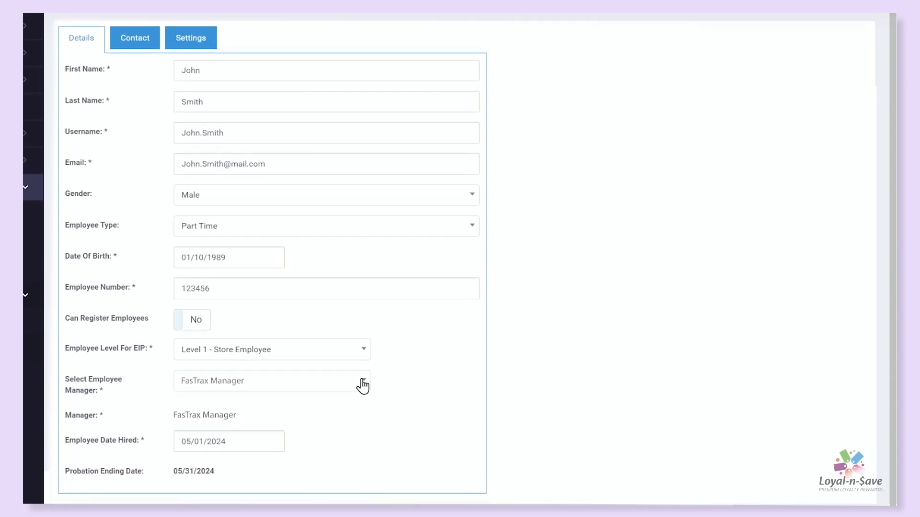